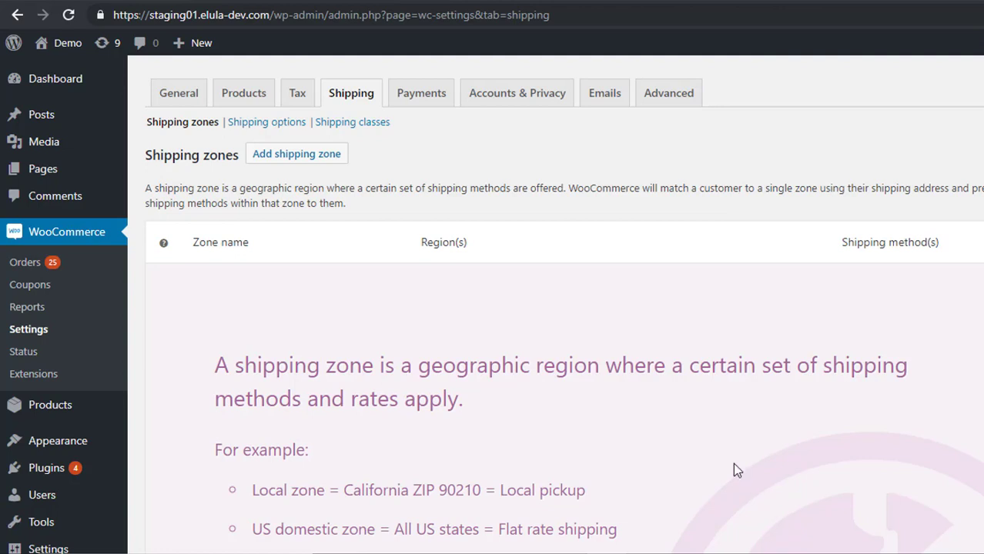
Step: In General settings, keep shipping to all countries you sell to and Geolocate as default customer location
{"action": "left_click", "coordinate": [191, 102]}
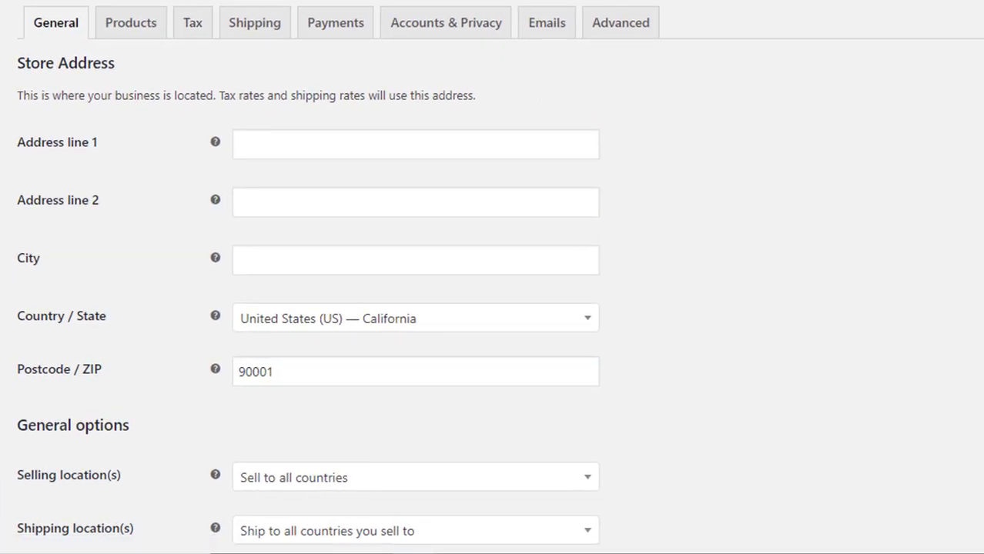
{"action": "scroll", "coordinate": [616, 139], "scroll_direction": "down", "scroll_amount": 5}
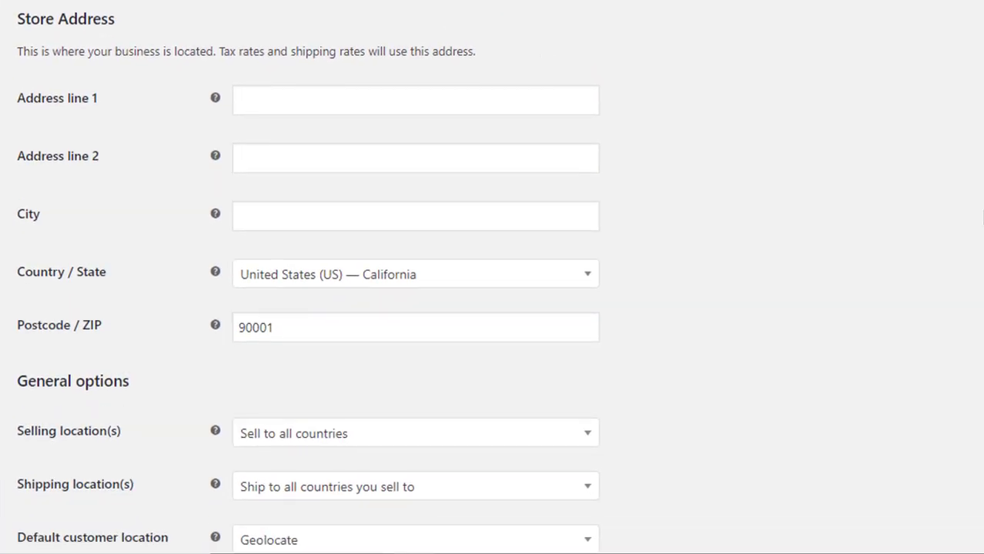
{"action": "left_click", "coordinate": [592, 166]}
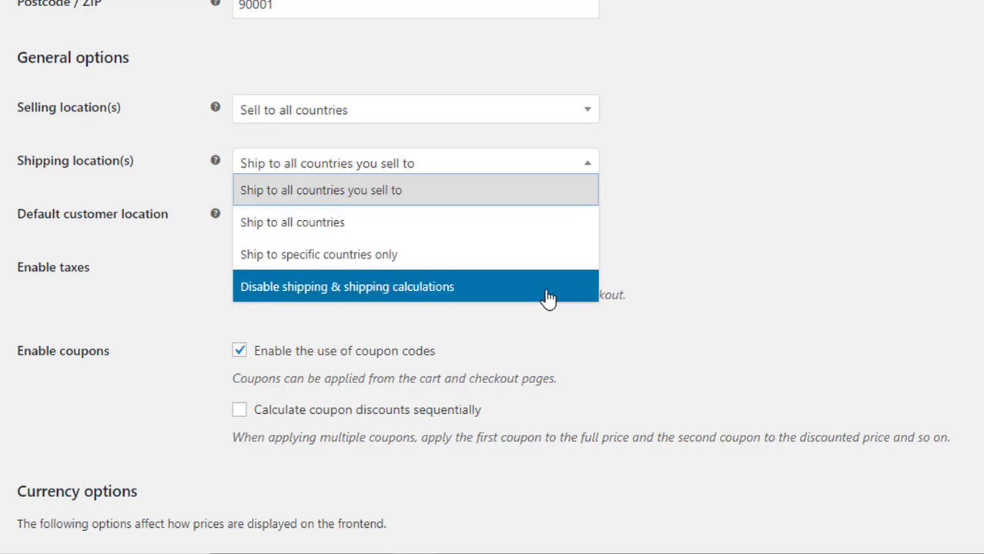
{"action": "left_click", "coordinate": [513, 197]}
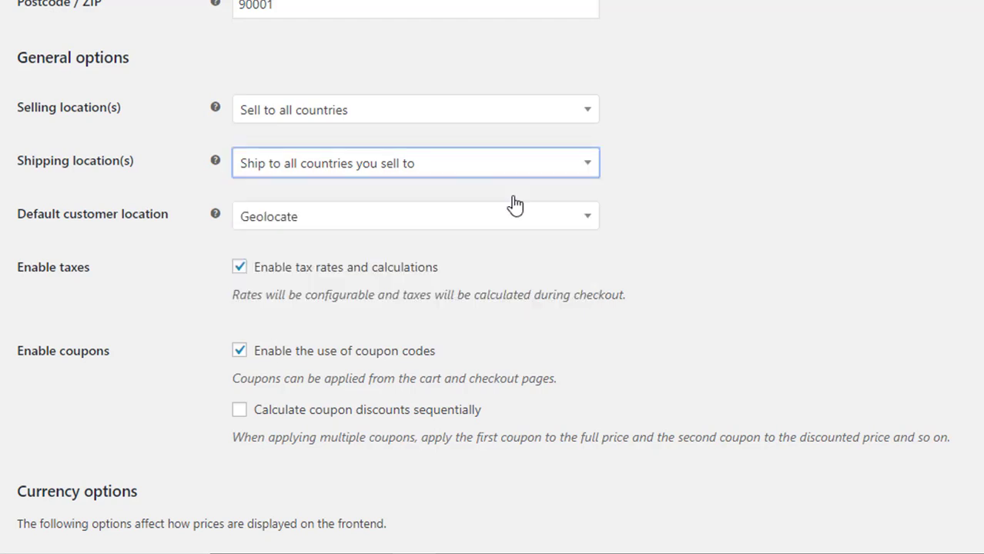
{"action": "left_click", "coordinate": [590, 224]}
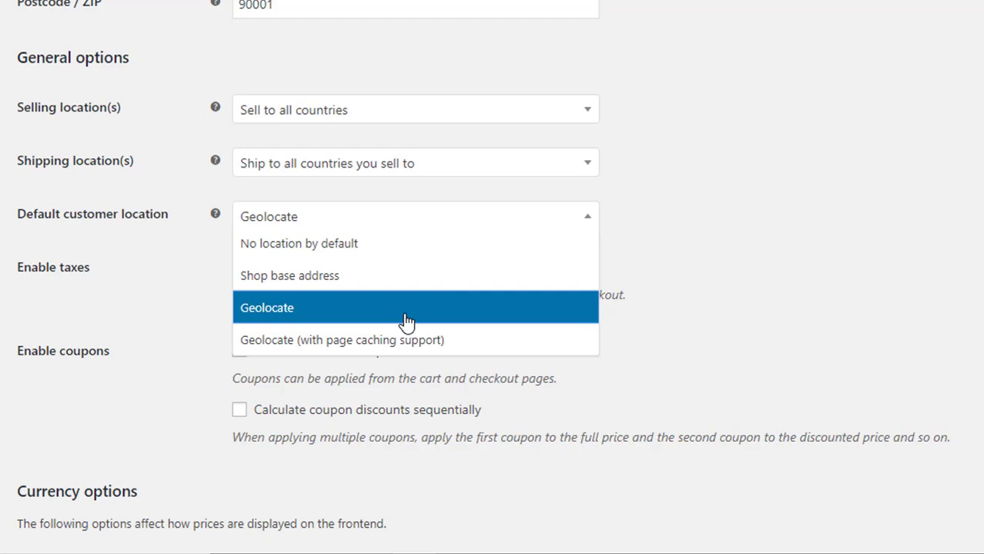
{"action": "left_click", "coordinate": [406, 321]}
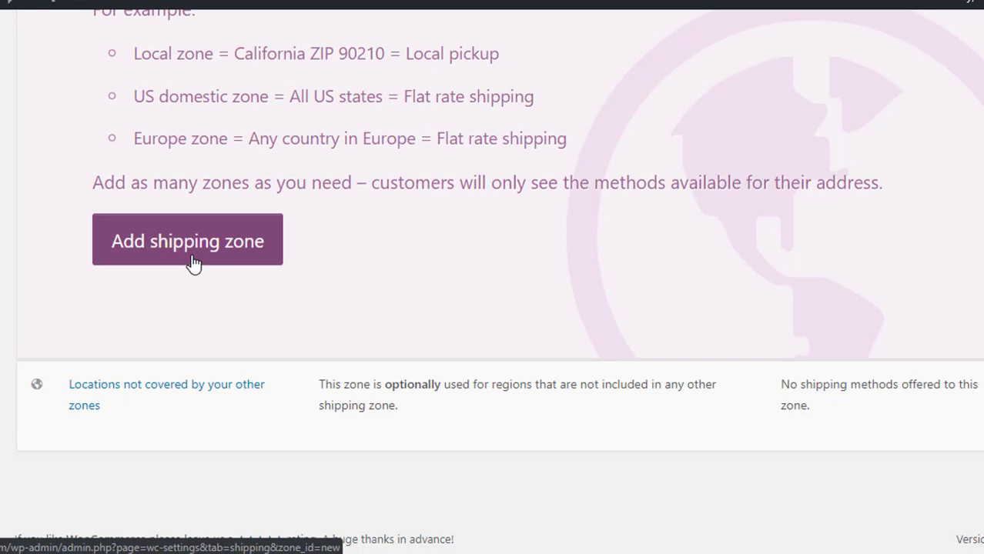
Step: Create a shipping zone named US with region United States (US), revealing the postcode limit box
{"action": "left_click", "coordinate": [192, 259]}
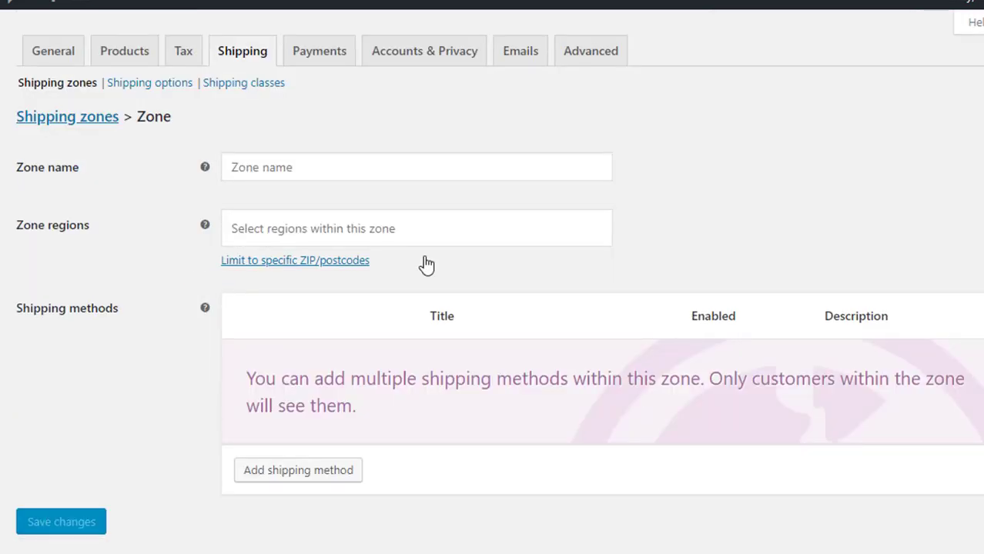
{"action": "left_click", "coordinate": [310, 164]}
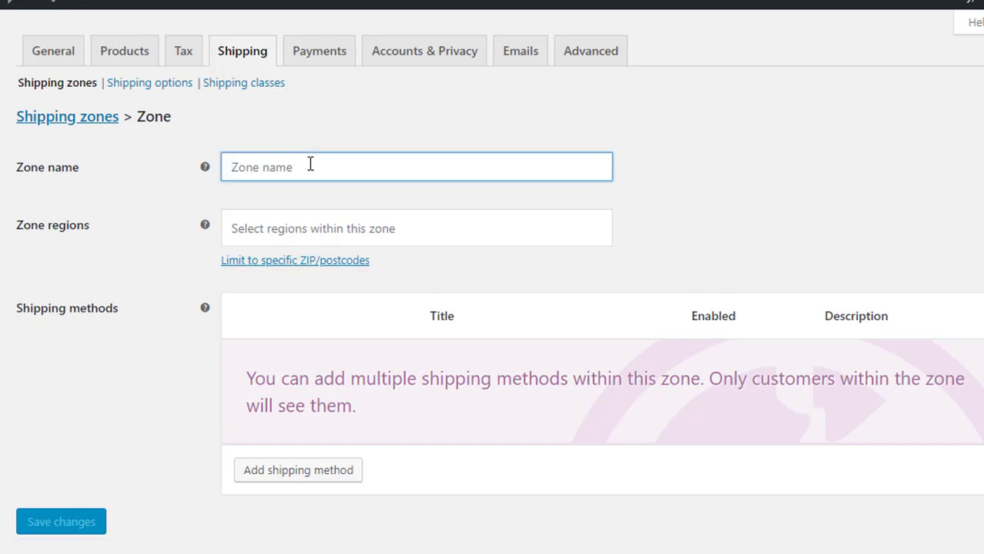
{"action": "type", "text": "US"}
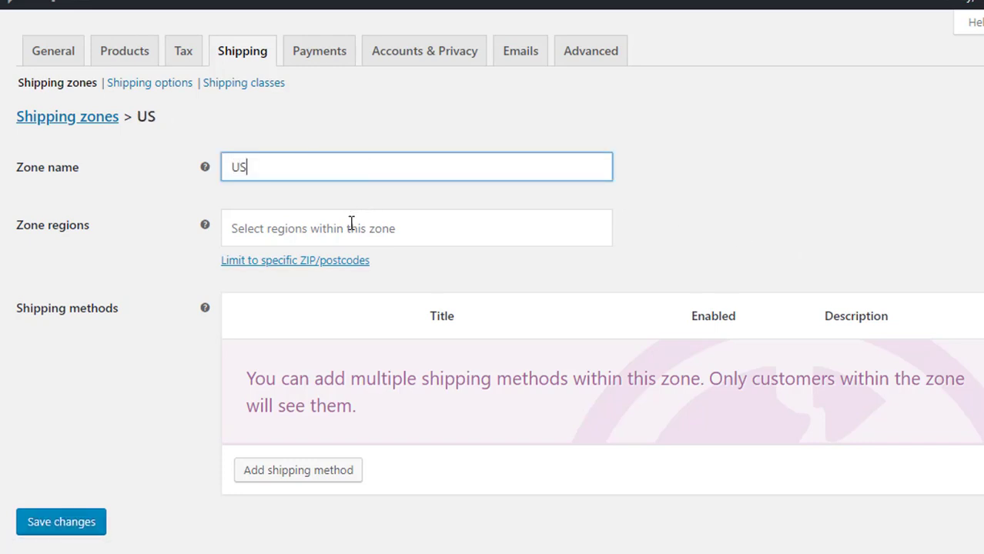
{"action": "left_click", "coordinate": [351, 223]}
{"action": "type", "text": "u"}
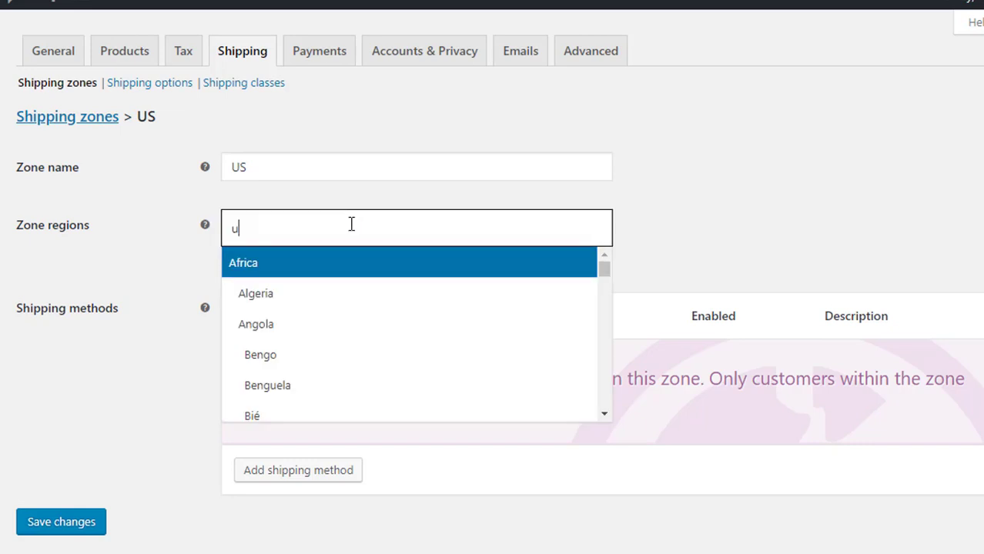
{"action": "type", "text": "nited"}
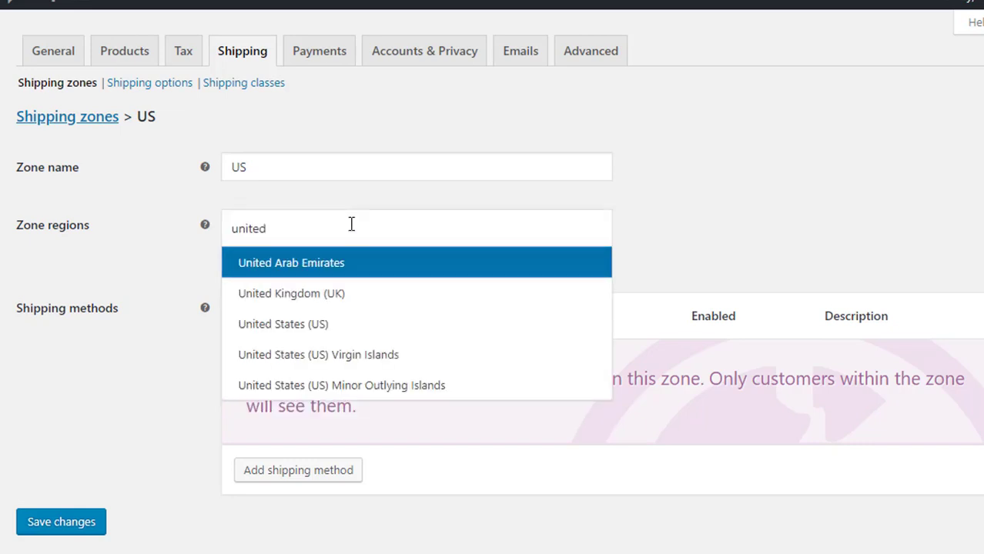
{"action": "key", "text": "Down"}
{"action": "key", "text": "Down"}
{"action": "key", "text": "Return"}
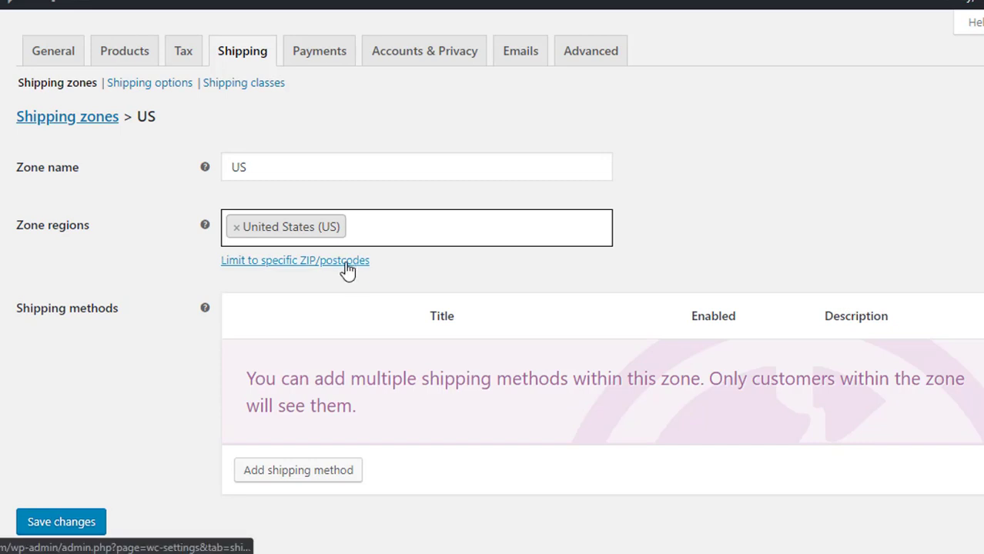
{"action": "left_click", "coordinate": [346, 262]}
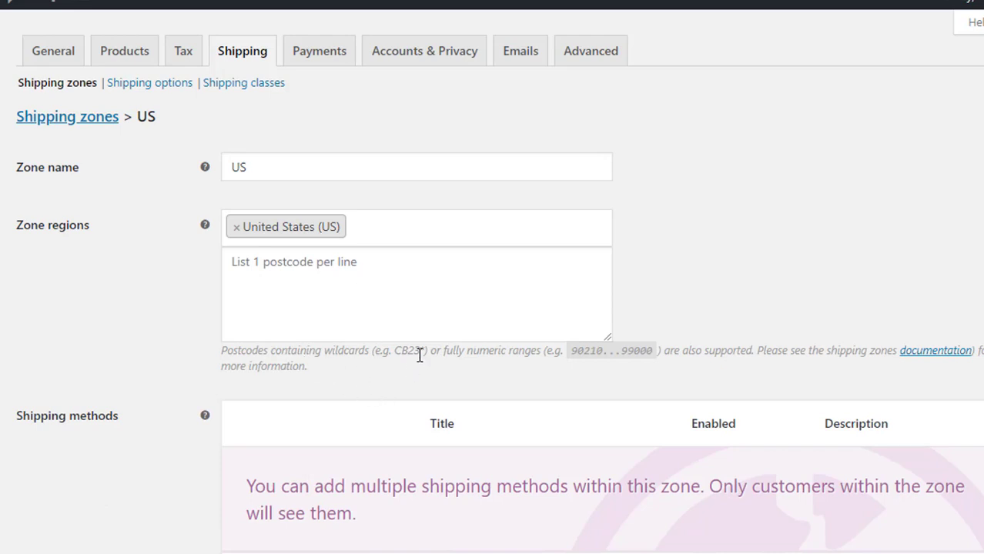
{"action": "scroll", "coordinate": [419, 354], "scroll_direction": "down", "scroll_amount": 3}
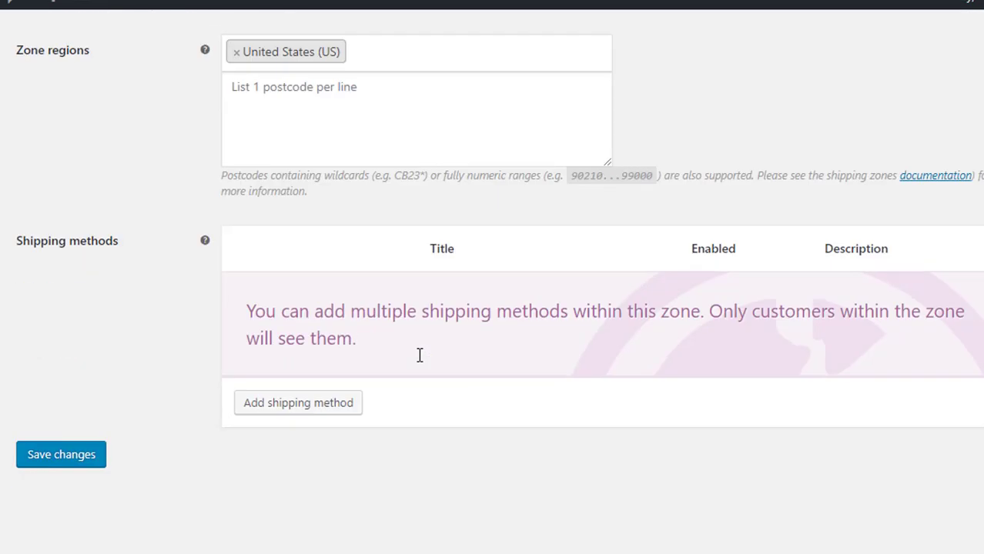
Step: Add Flat rate and Free shipping methods to the US zone
{"action": "left_click", "coordinate": [310, 408]}
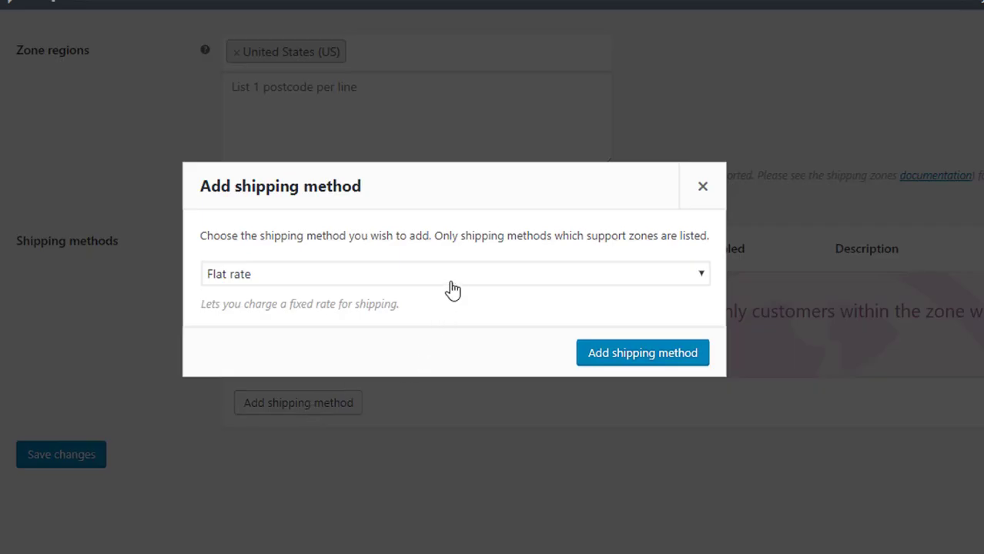
{"action": "left_click", "coordinate": [421, 279]}
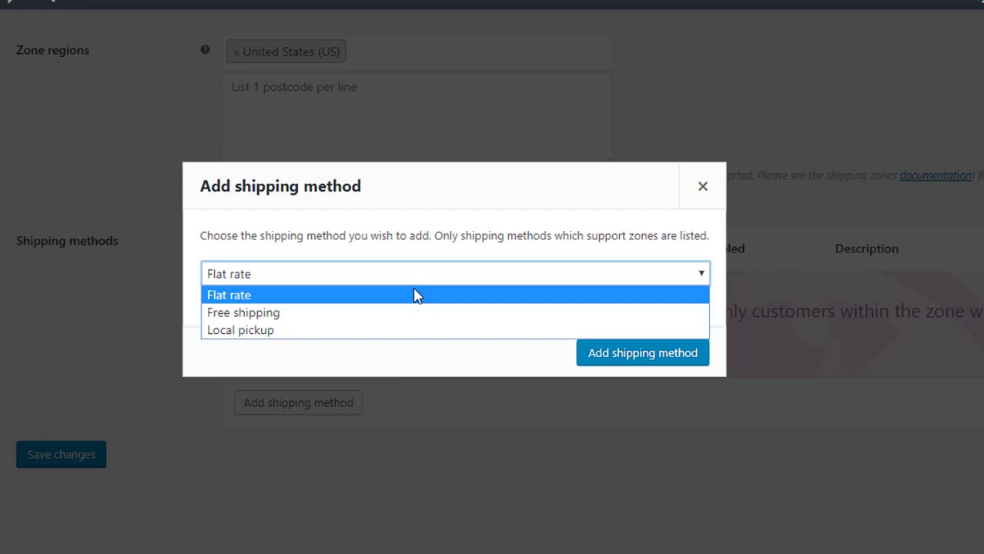
{"action": "left_click", "coordinate": [415, 293]}
{"action": "left_click", "coordinate": [598, 361]}
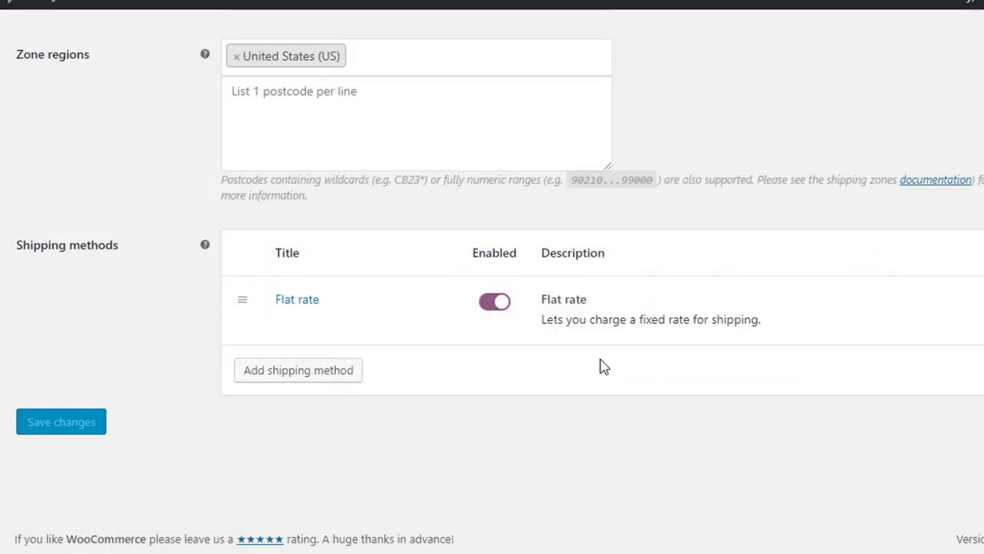
{"action": "left_click", "coordinate": [292, 377]}
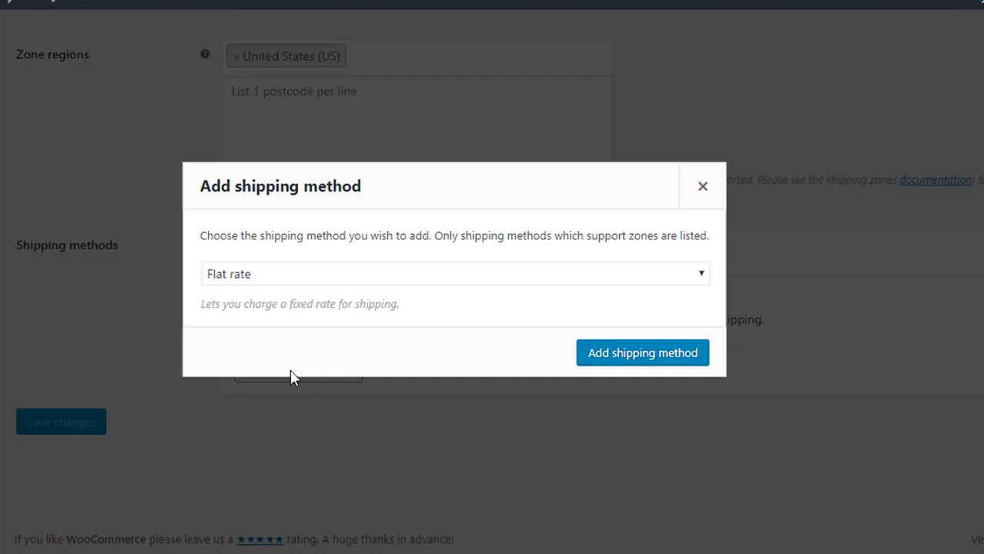
{"action": "left_click", "coordinate": [596, 275]}
{"action": "left_click", "coordinate": [520, 313]}
{"action": "left_click", "coordinate": [604, 354]}
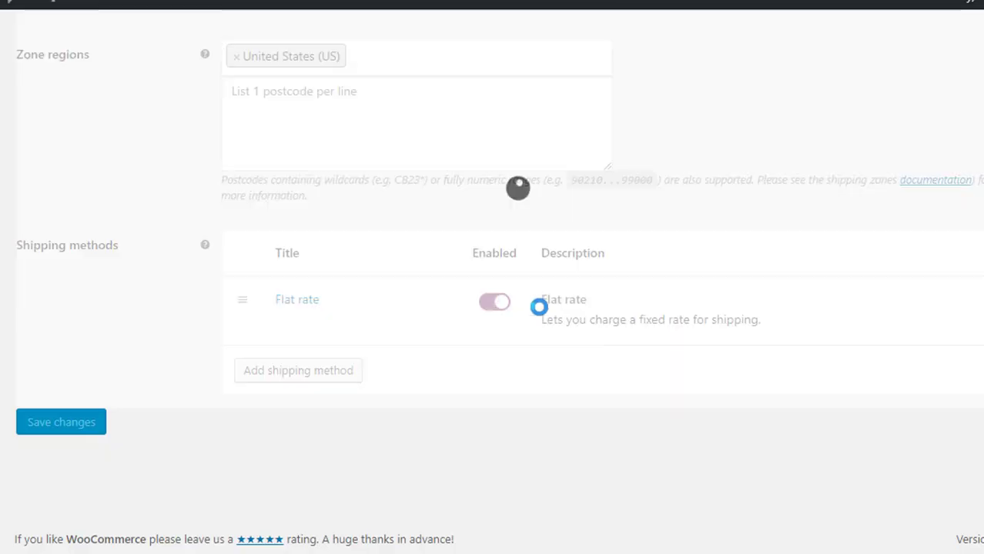
Step: Add Local pickup as the third shipping method of the US zone
{"action": "left_click", "coordinate": [312, 455]}
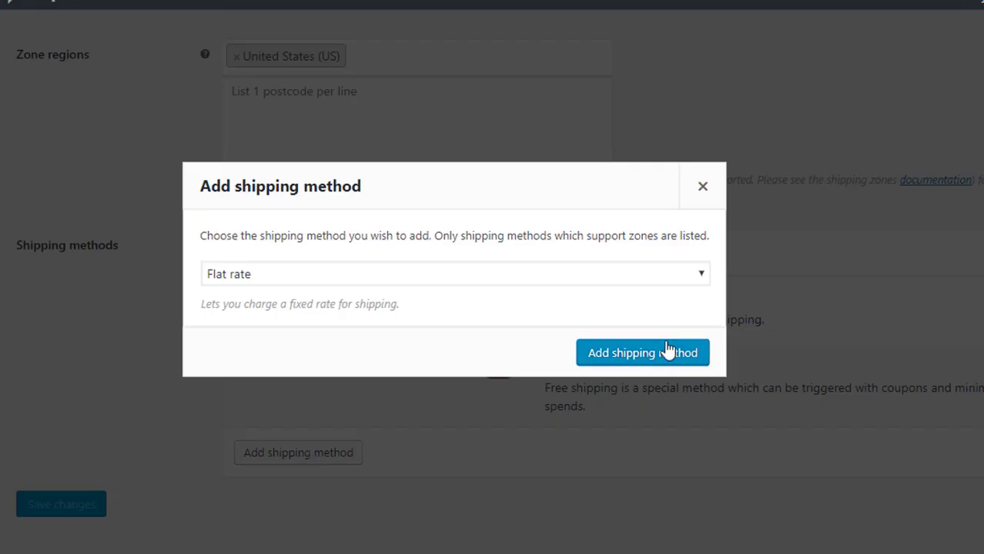
{"action": "left_click", "coordinate": [663, 278]}
{"action": "key", "text": "Escape"}
{"action": "key", "text": "Down"}
{"action": "key", "text": "Down"}
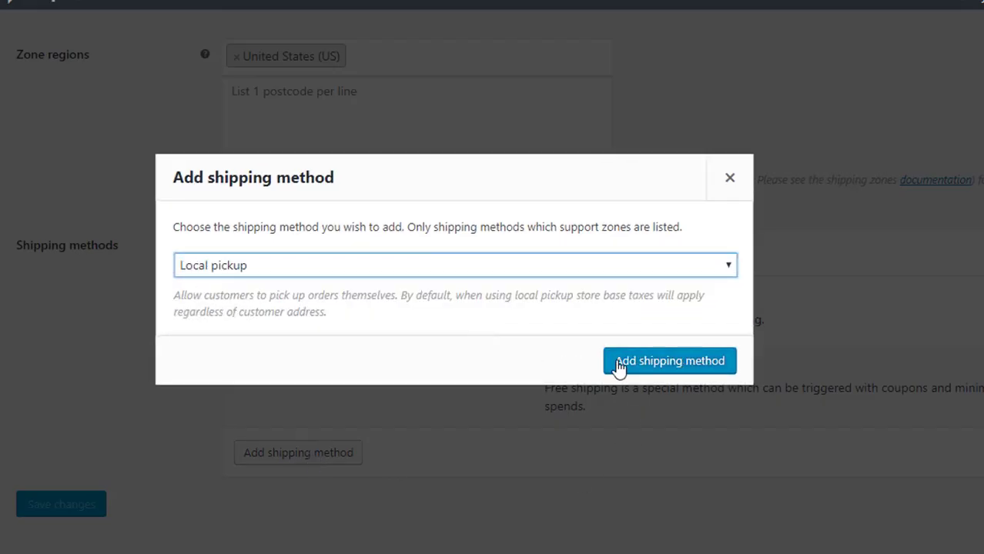
{"action": "left_click", "coordinate": [620, 362]}
{"action": "mouse_move", "coordinate": [601, 385]}
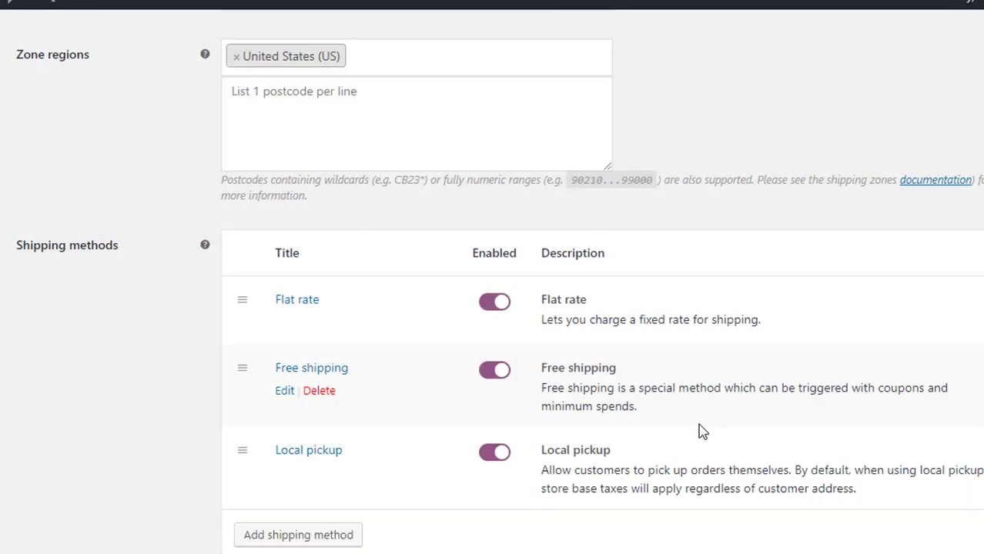
{"action": "scroll", "coordinate": [697, 389], "scroll_direction": "down", "scroll_amount": 3}
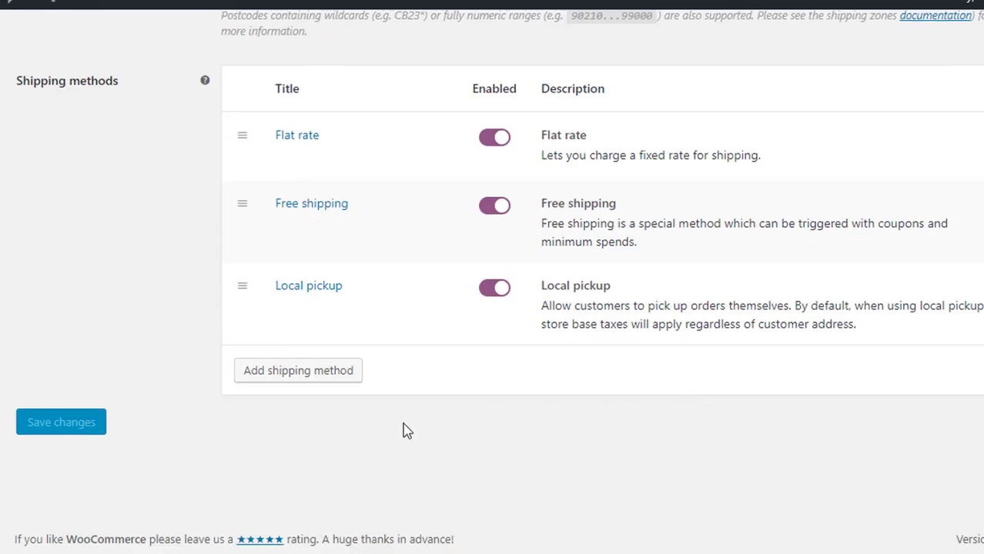
{"action": "mouse_move", "coordinate": [309, 450]}
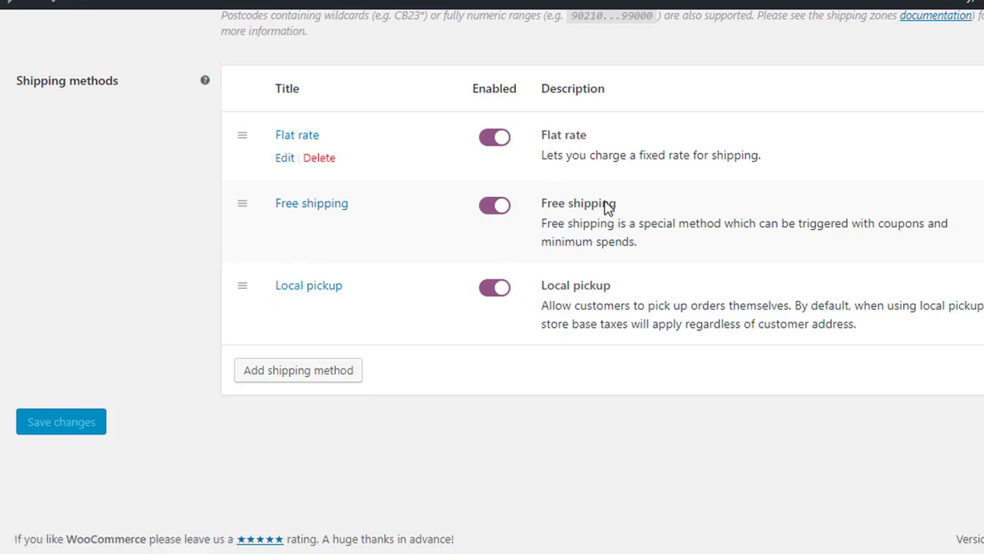
{"action": "mouse_move", "coordinate": [494, 454]}
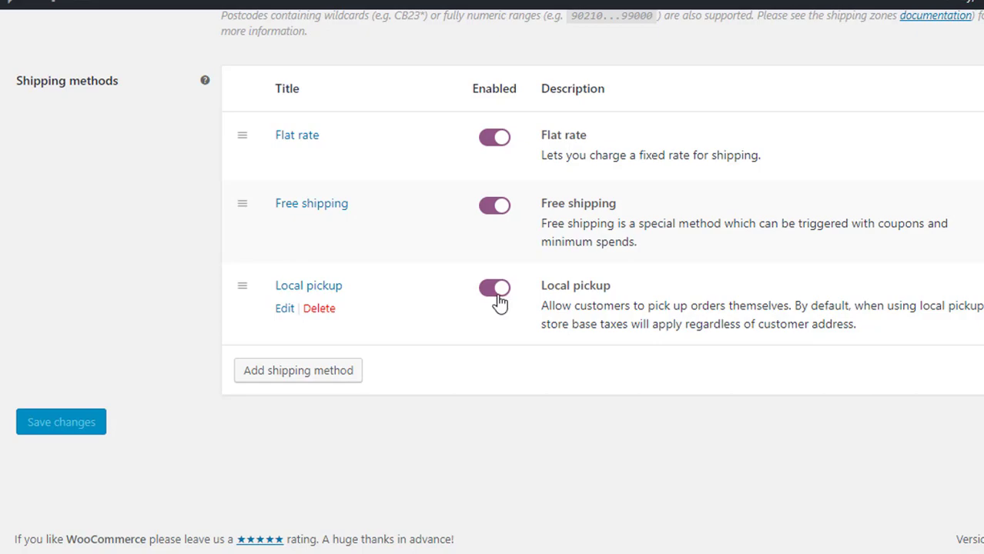
Step: Disable Local pickup in the US zone and preview the Flat rate settings without changes
{"action": "left_click", "coordinate": [495, 296]}
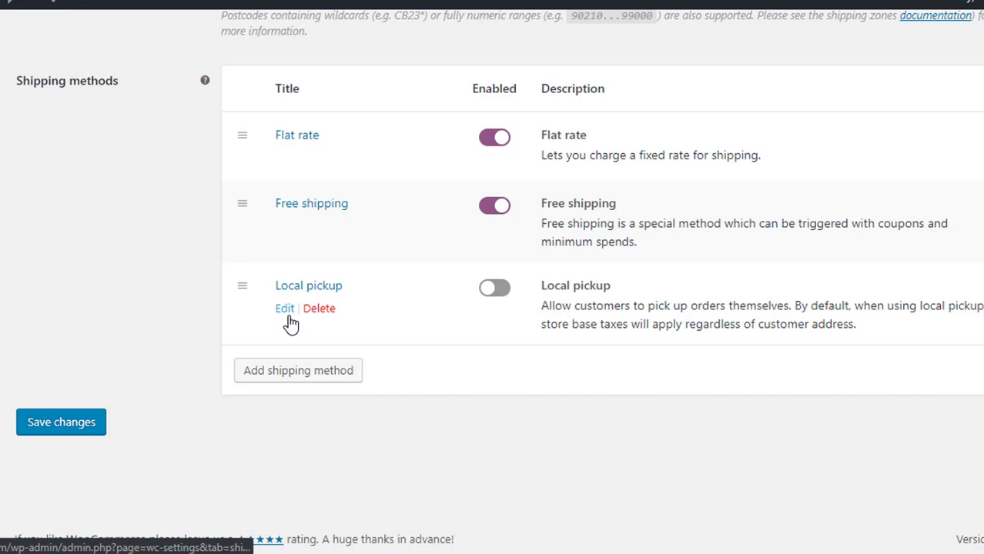
{"action": "mouse_move", "coordinate": [297, 146]}
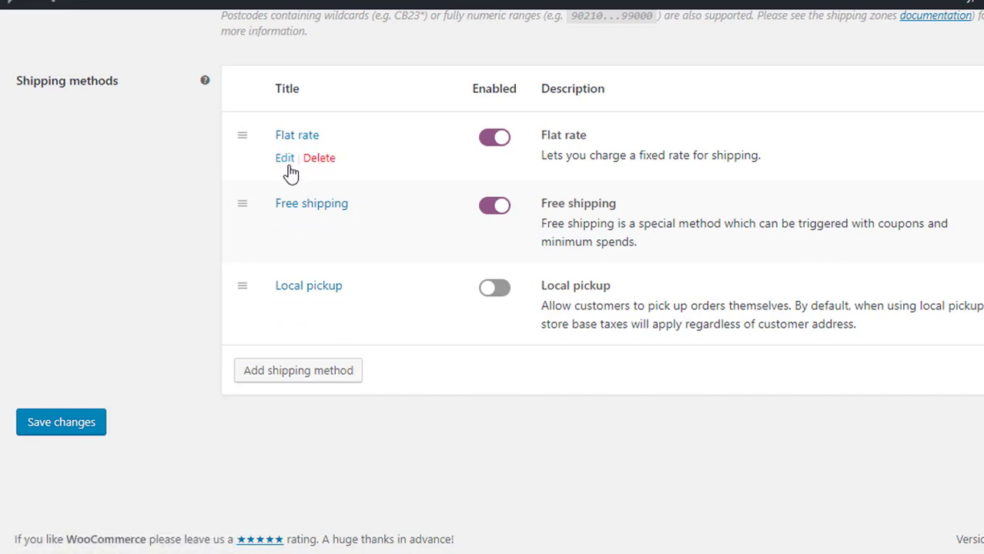
{"action": "left_click", "coordinate": [285, 160]}
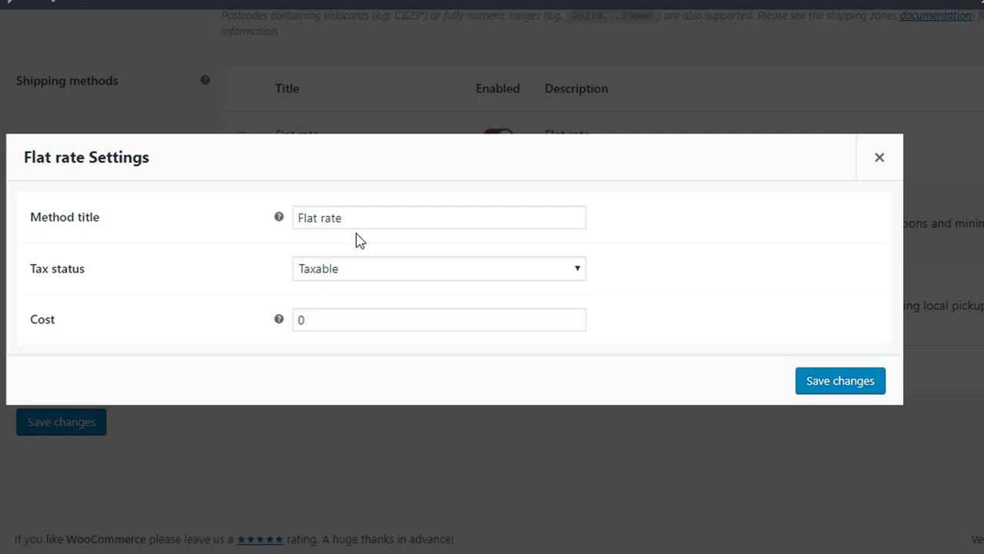
{"action": "left_click", "coordinate": [879, 158]}
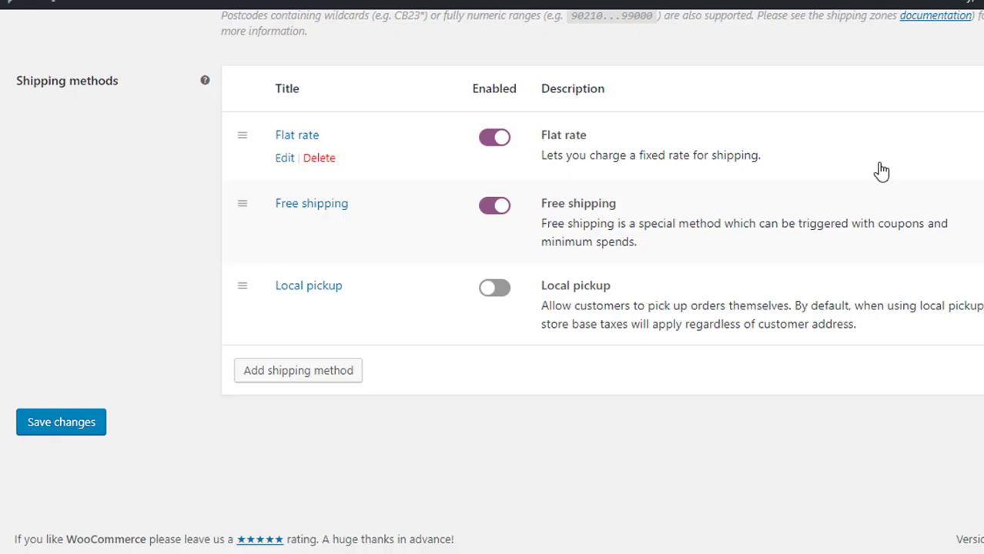
Step: In Flat rate settings, keep Tax status Taxable and replace the cost 0 with 20
{"action": "left_click", "coordinate": [286, 162]}
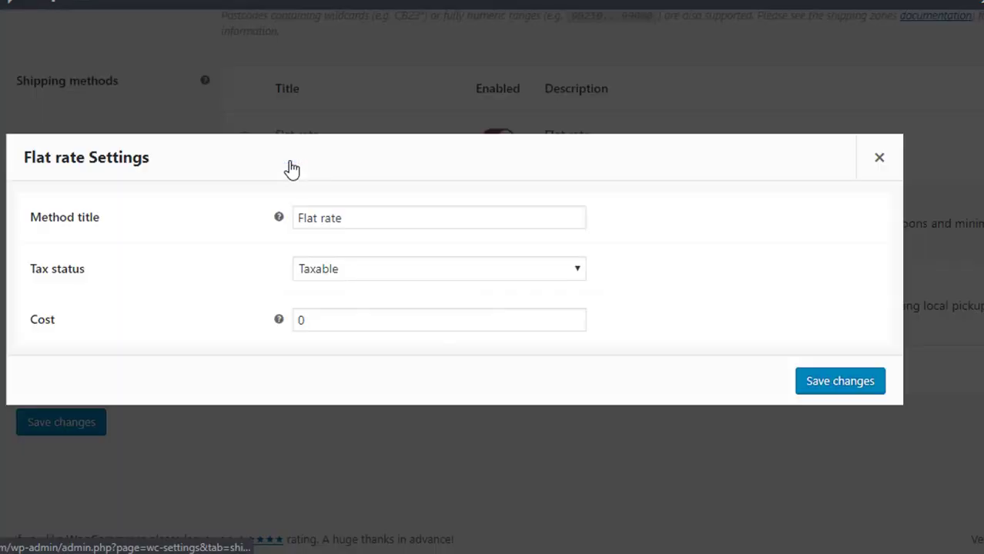
{"action": "left_click", "coordinate": [362, 220]}
{"action": "key", "text": "ctrl+shift+Left"}
{"action": "key", "text": "ctrl+shift+Left"}
{"action": "key", "text": "End"}
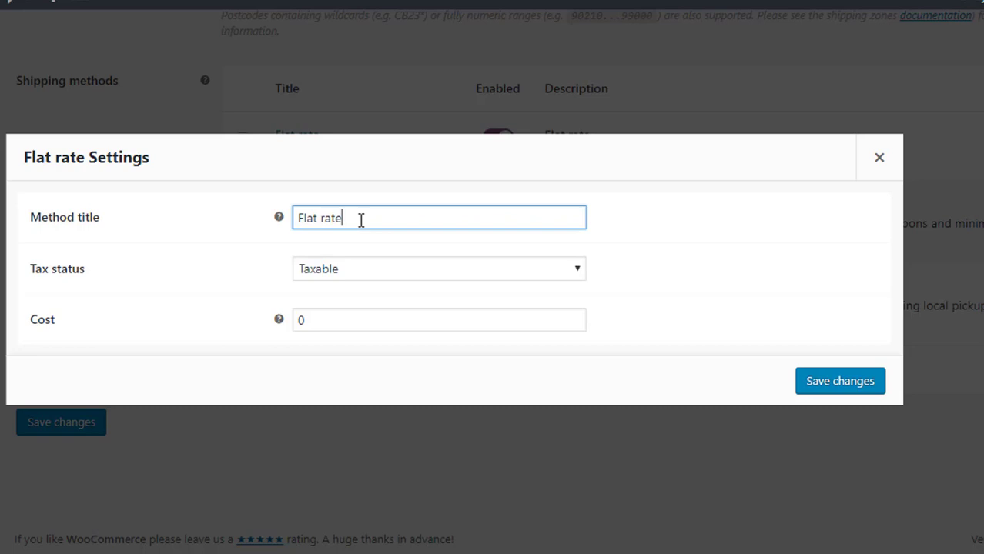
{"action": "left_click", "coordinate": [360, 278]}
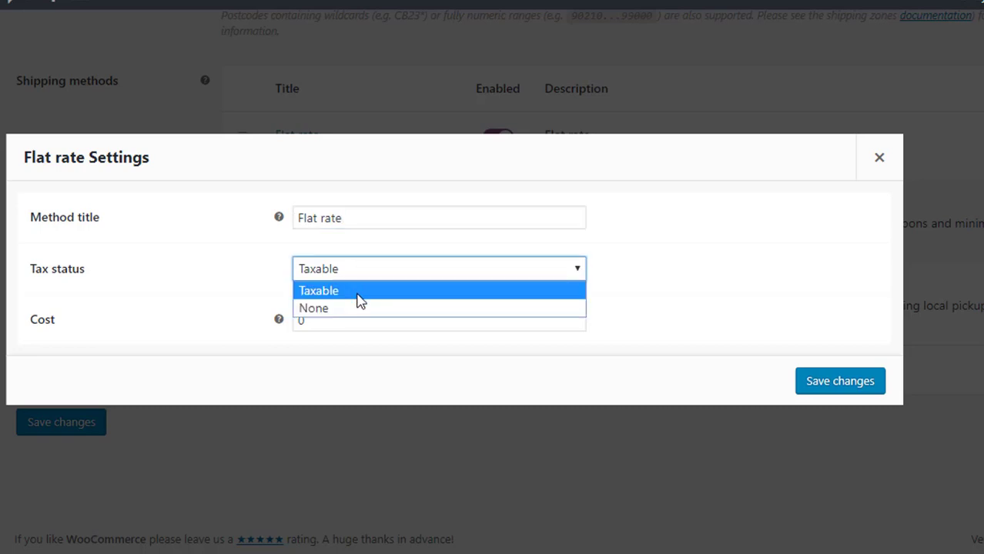
{"action": "left_click", "coordinate": [356, 295]}
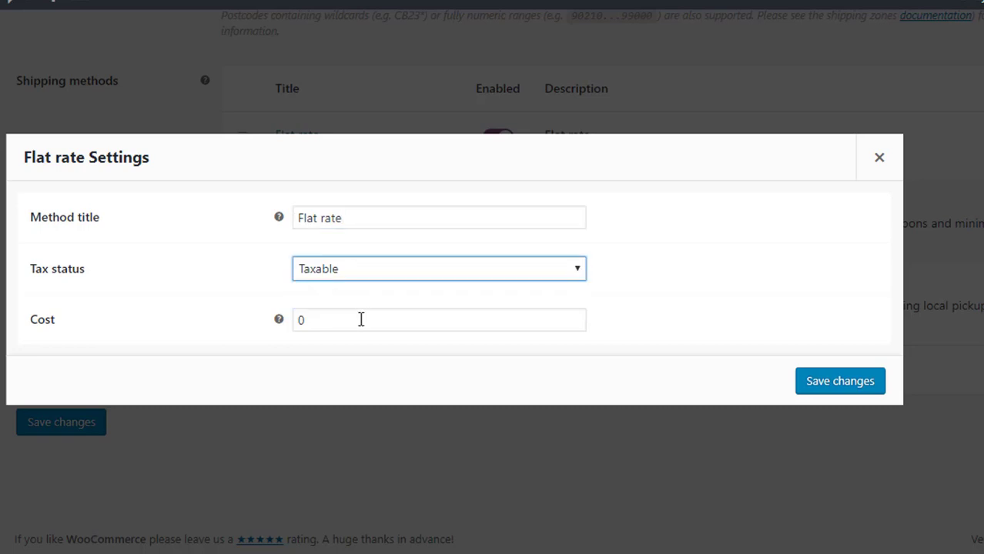
{"action": "double_click", "coordinate": [327, 320]}
{"action": "type", "text": "2"}
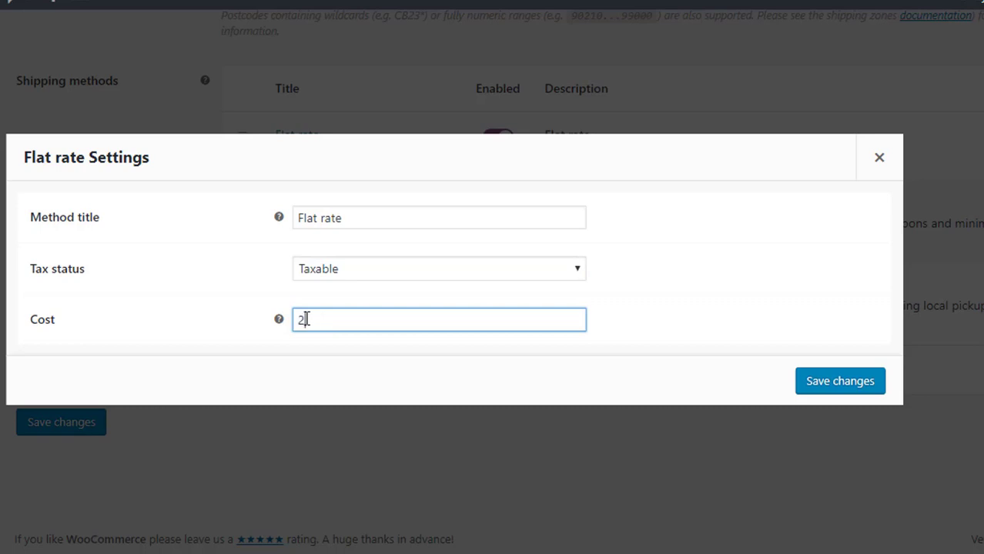
{"action": "type", "text": "0"}
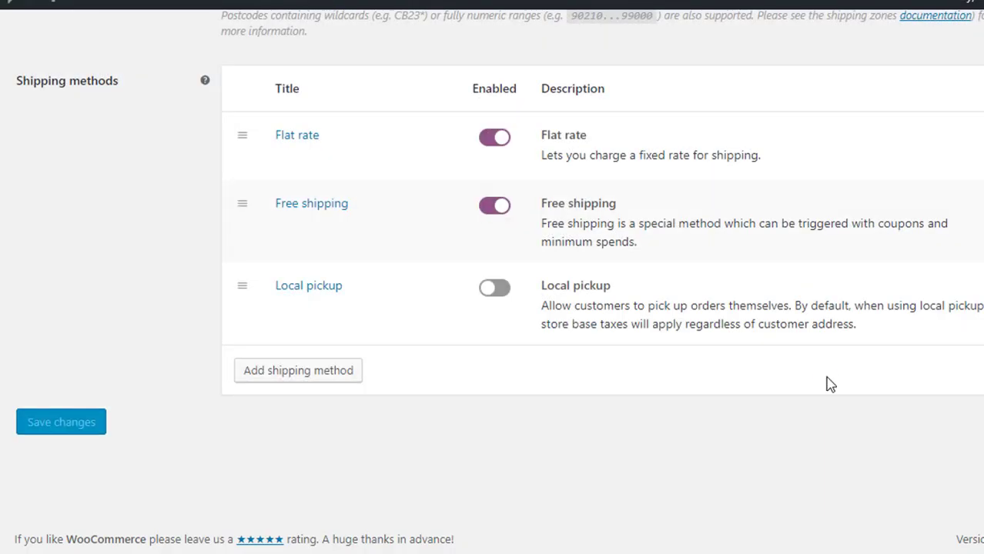
{"action": "mouse_move", "coordinate": [673, 311]}
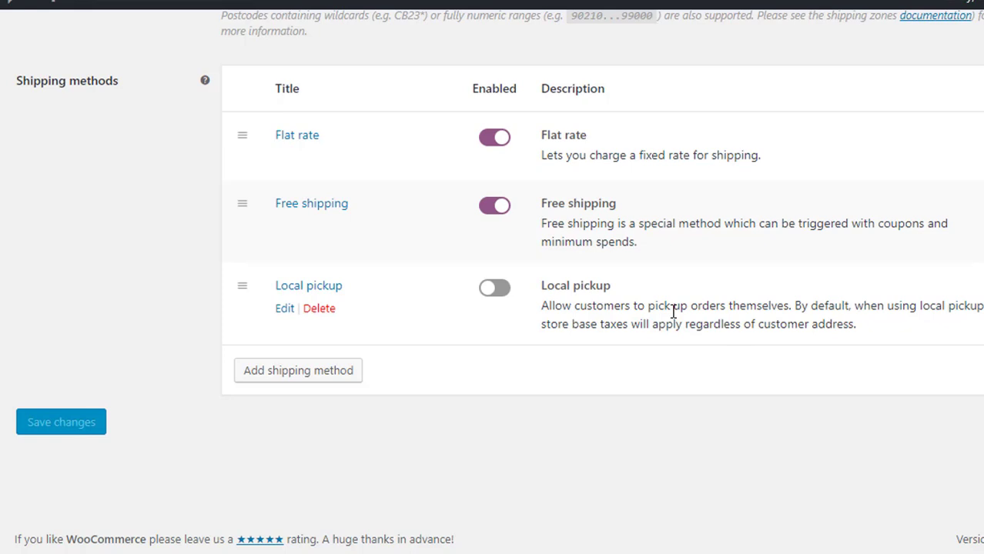
{"action": "left_click", "coordinate": [283, 225]}
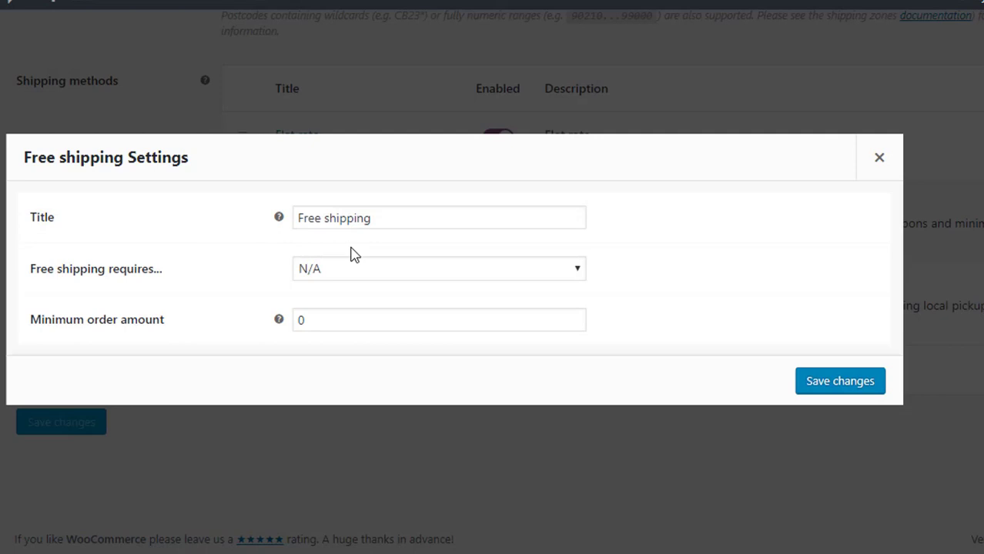
{"action": "double_click", "coordinate": [319, 321]}
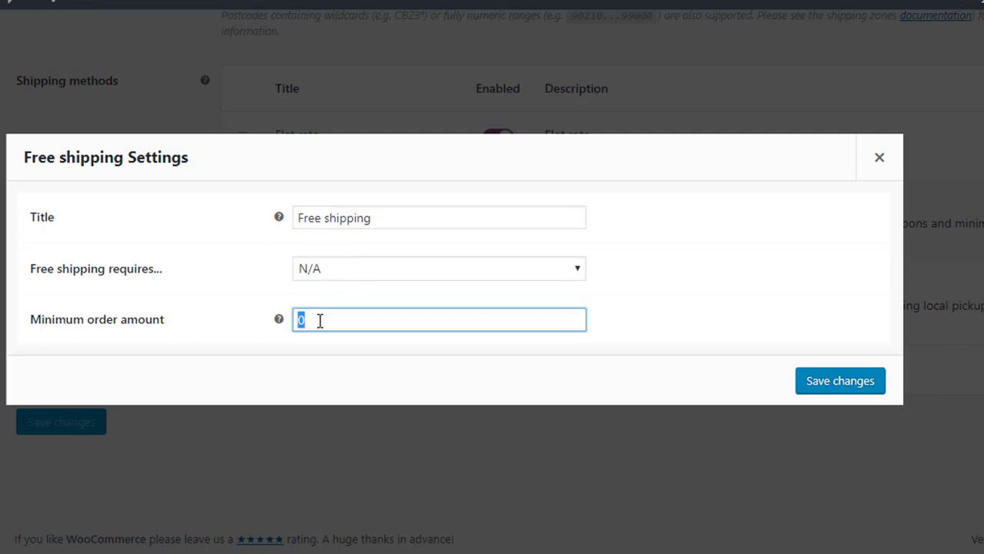
{"action": "left_click", "coordinate": [420, 277]}
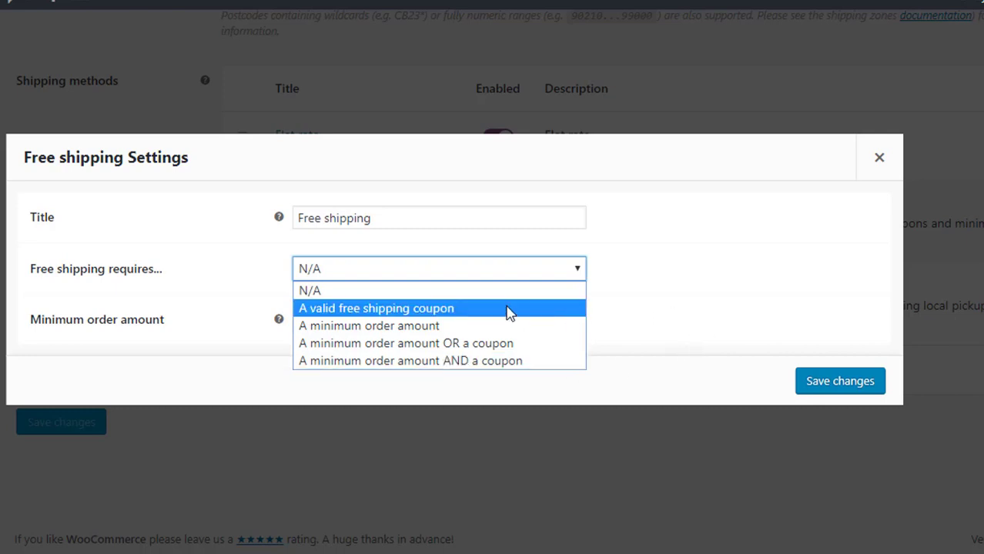
{"action": "left_click", "coordinate": [457, 326]}
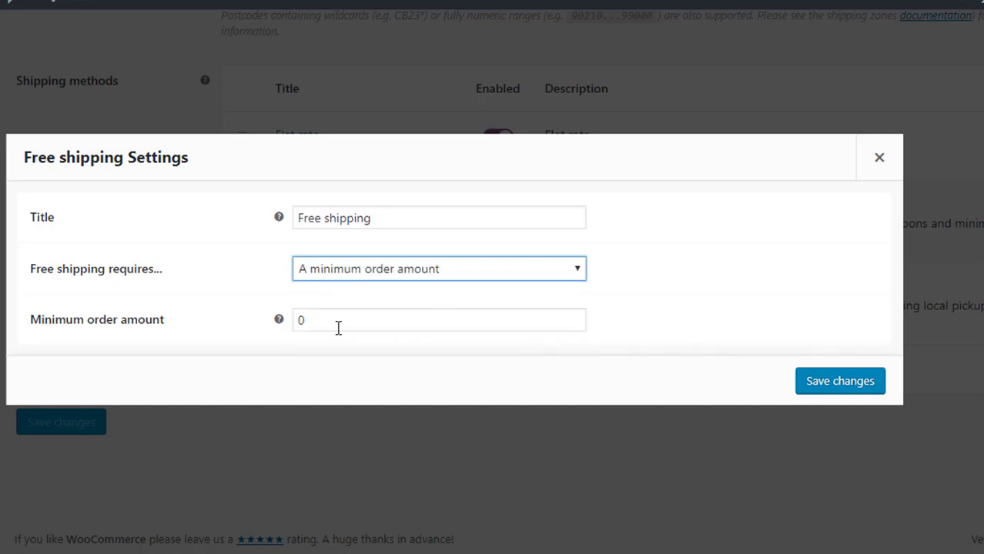
{"action": "key", "text": "Tab"}
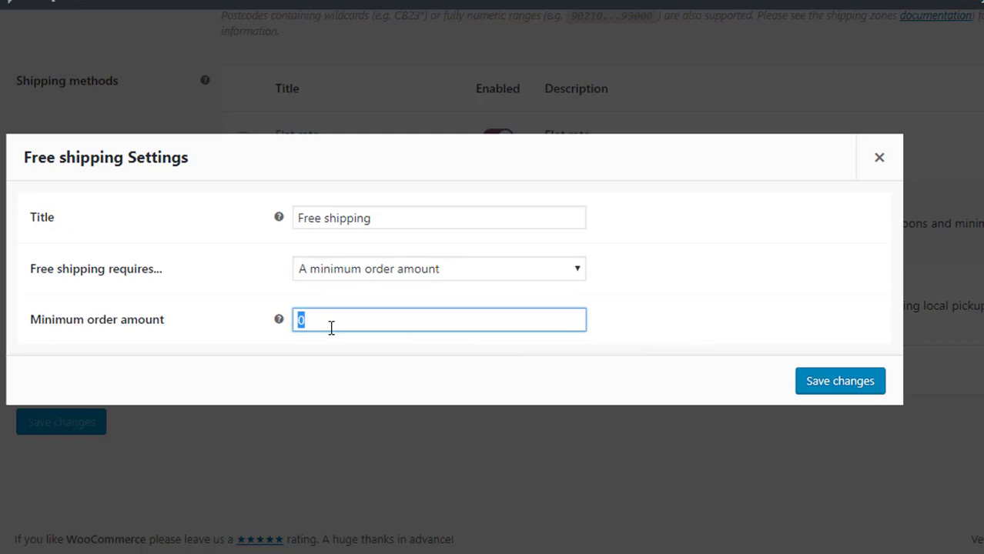
{"action": "left_click", "coordinate": [880, 159]}
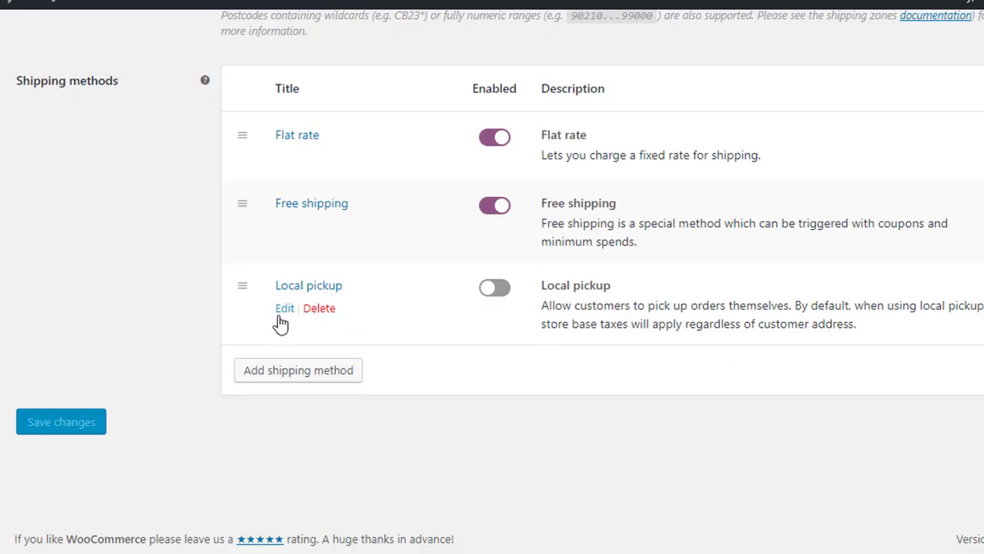
{"action": "left_click", "coordinate": [283, 309]}
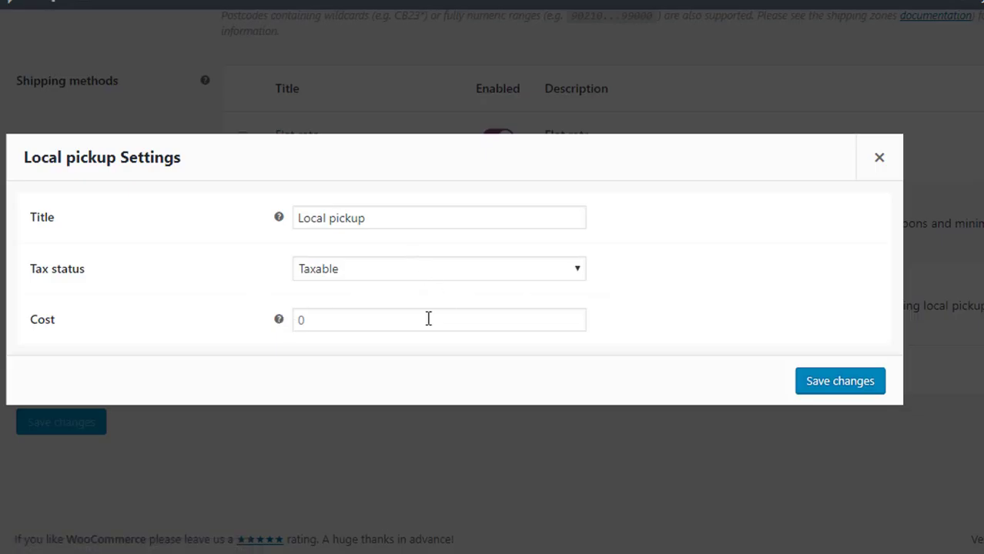
{"action": "left_click", "coordinate": [322, 319]}
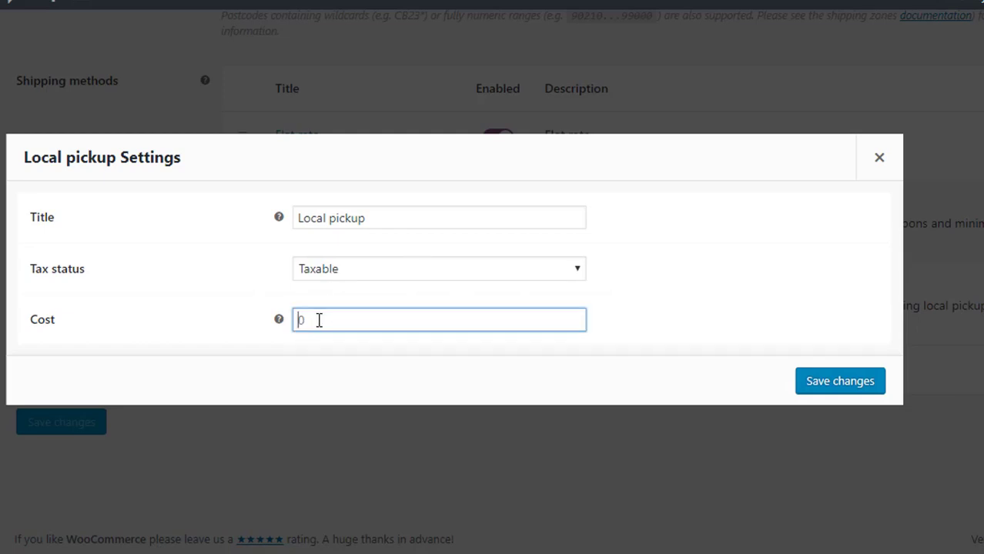
{"action": "left_click", "coordinate": [878, 162]}
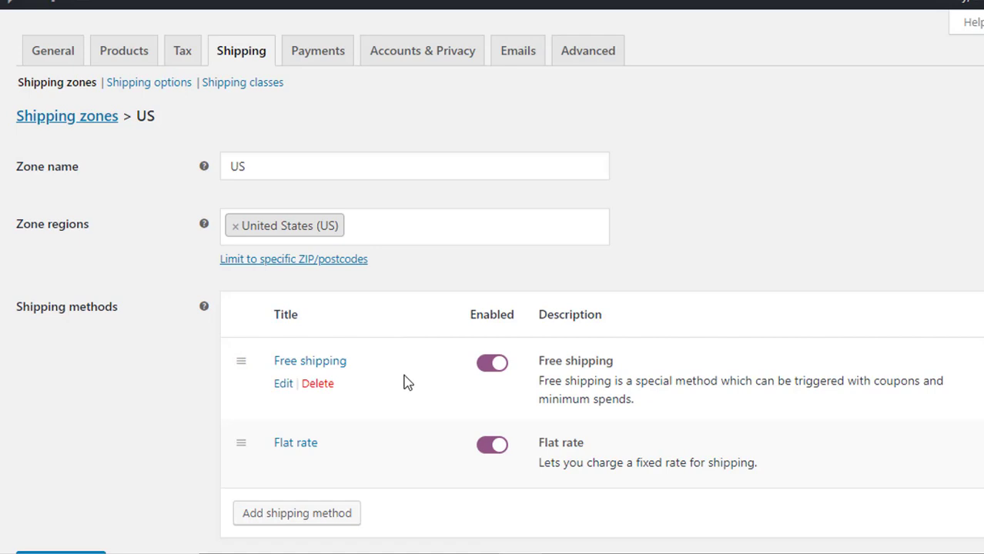
{"action": "mouse_move", "coordinate": [331, 450]}
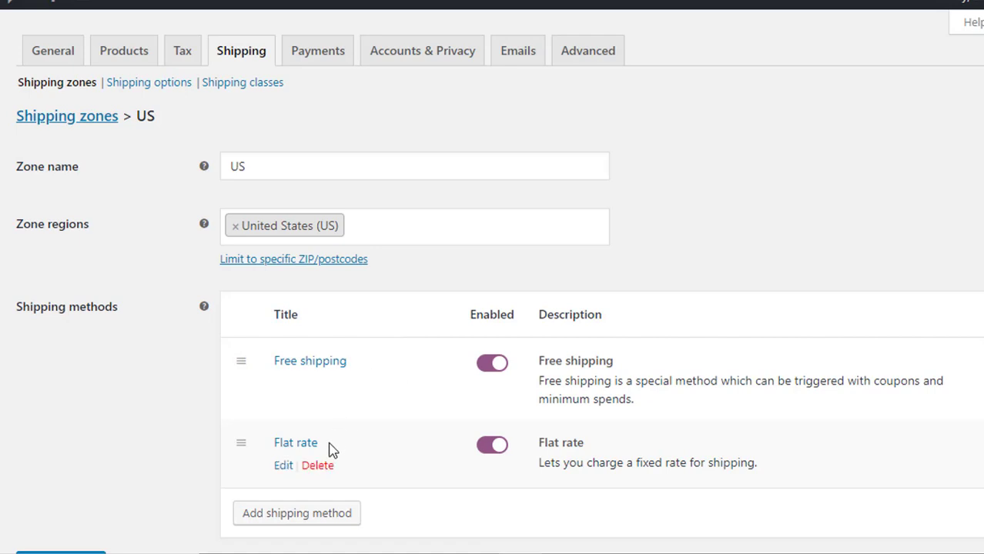
Step: Make Free shipping require a minimum order amount of 100 and save
{"action": "left_click", "coordinate": [282, 386]}
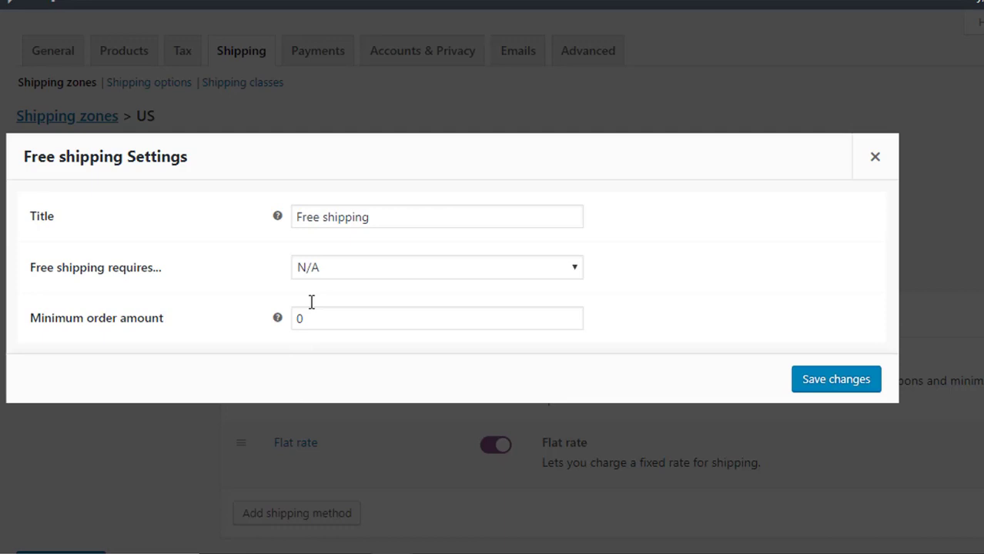
{"action": "left_click", "coordinate": [319, 267]}
{"action": "left_click", "coordinate": [345, 325]}
{"action": "double_click", "coordinate": [323, 321]}
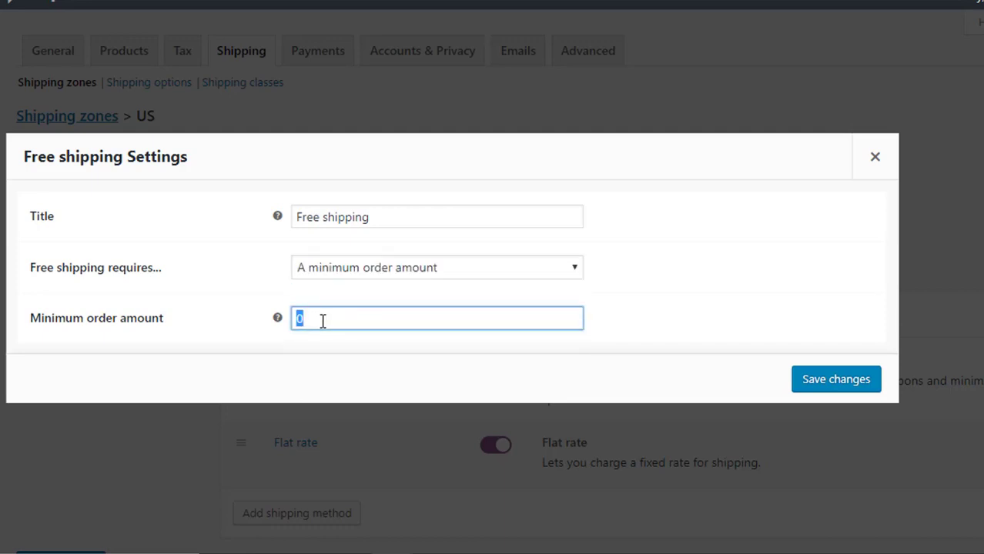
{"action": "type", "text": "100"}
{"action": "left_click", "coordinate": [832, 383]}
Step: Set the Flat rate cost to 20 and save
{"action": "left_click", "coordinate": [282, 465]}
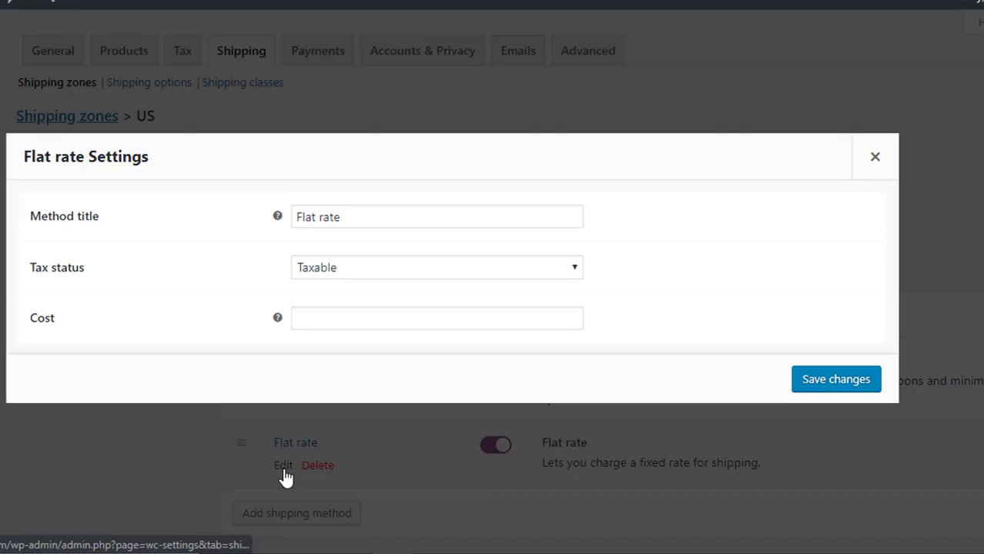
{"action": "left_click", "coordinate": [325, 320]}
{"action": "type", "text": "2"}
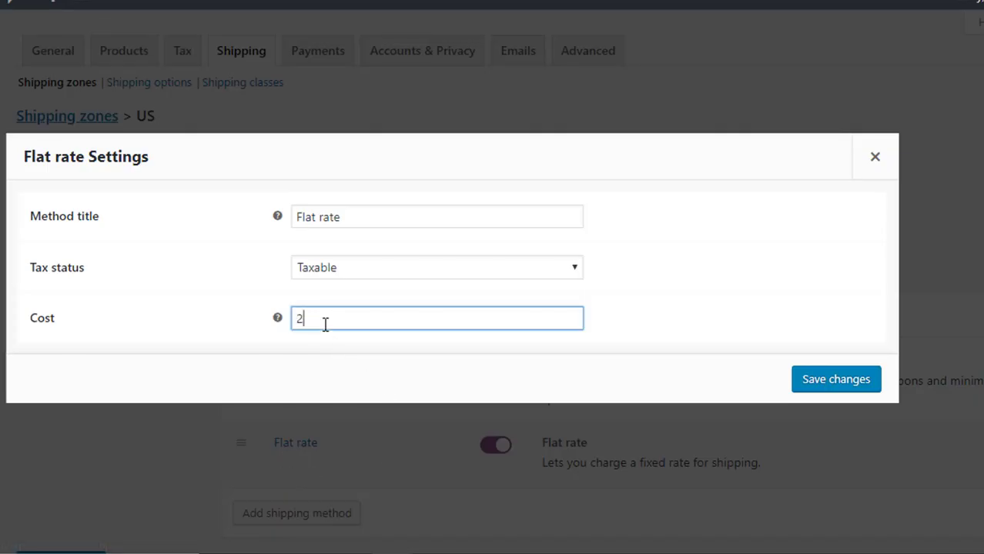
{"action": "type", "text": "0"}
{"action": "left_click", "coordinate": [838, 381]}
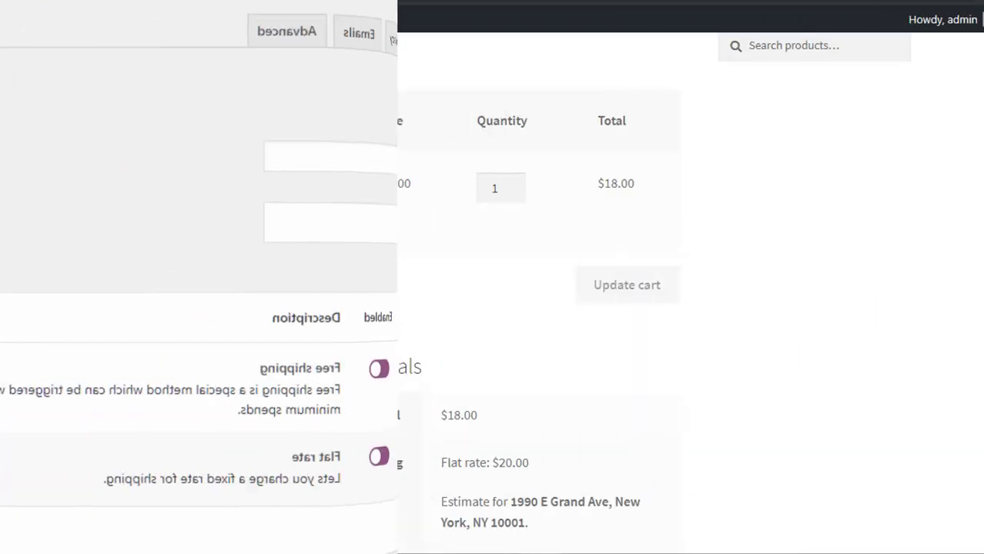